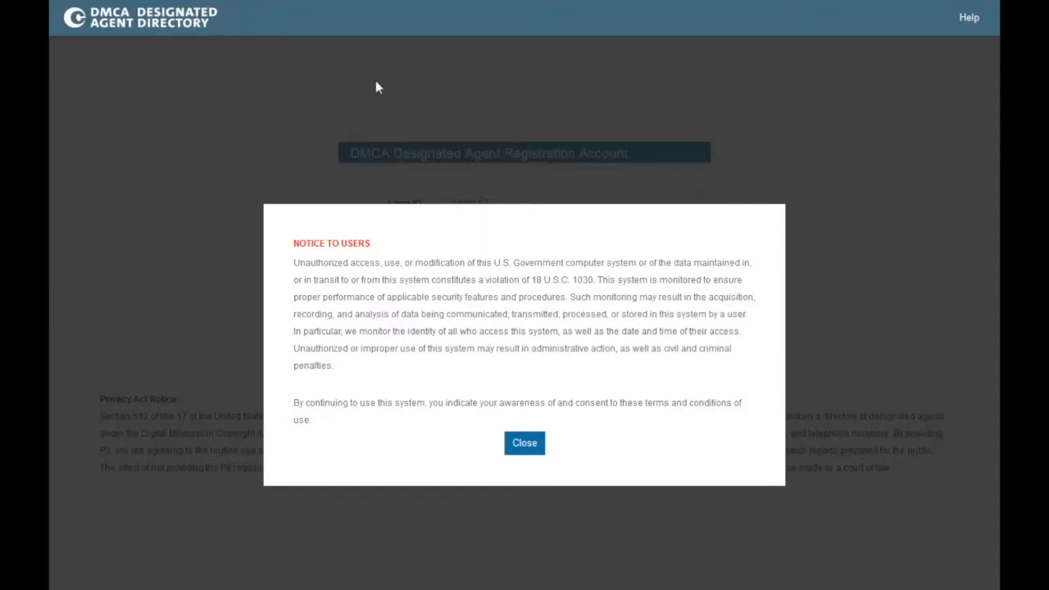
# Step: Close the Notice to Users dialog to reveal the registration login page
pyautogui.click(535, 447)
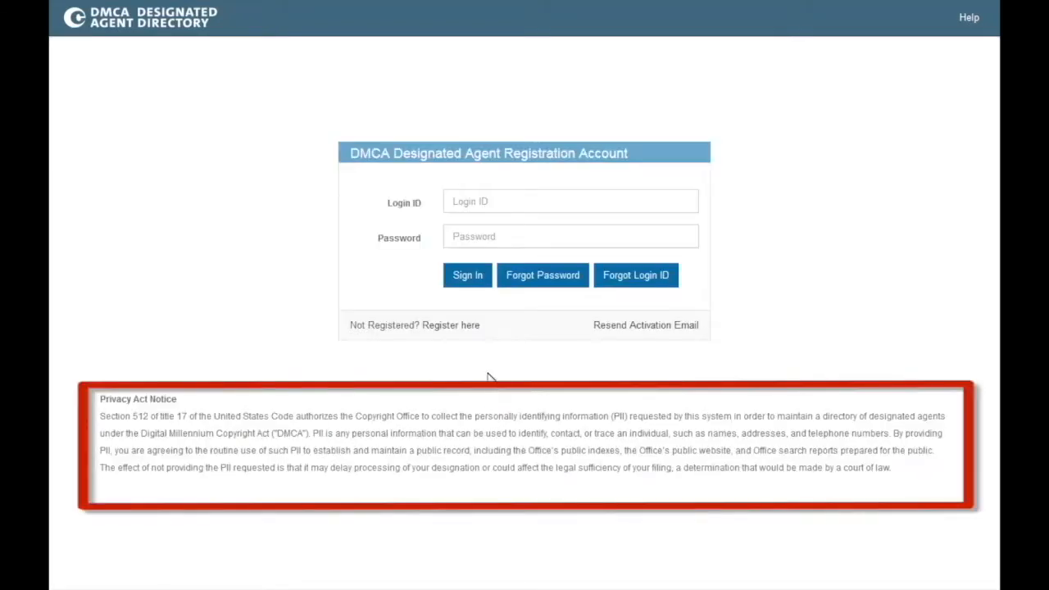
# Step: Sign in with the account login ID and password
pyautogui.click(475, 210)
pyautogui.write('Tutoria')
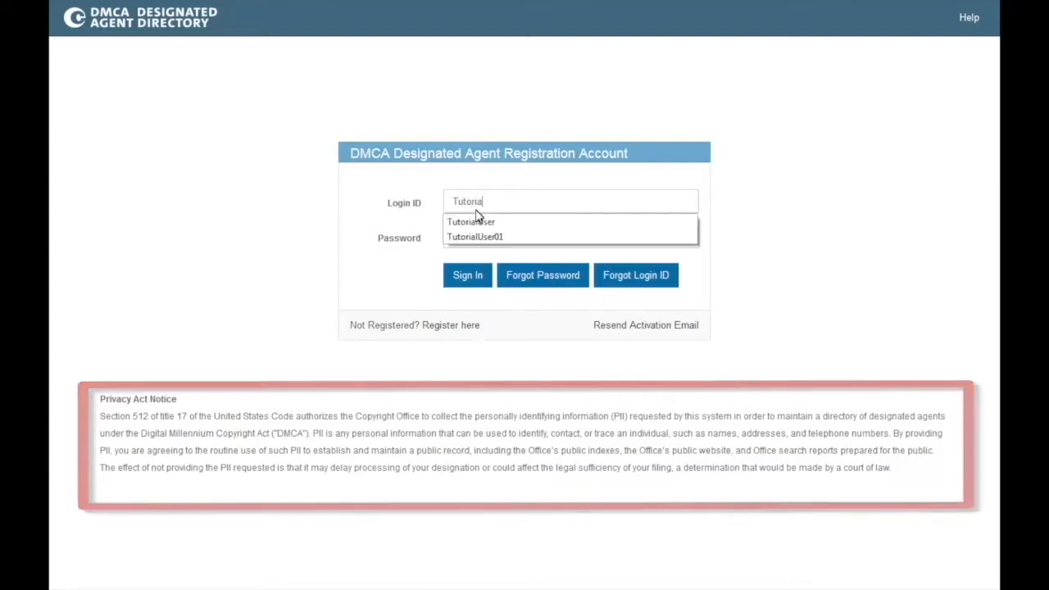
pyautogui.write('lUser01')
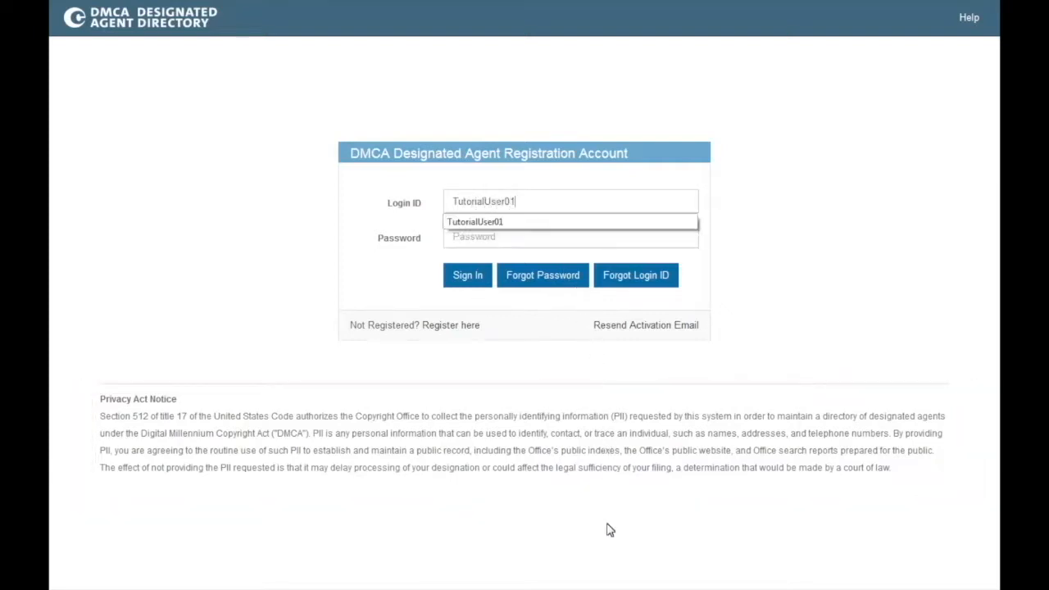
pyautogui.press('Tab')
pyautogui.write('••••••••••••')
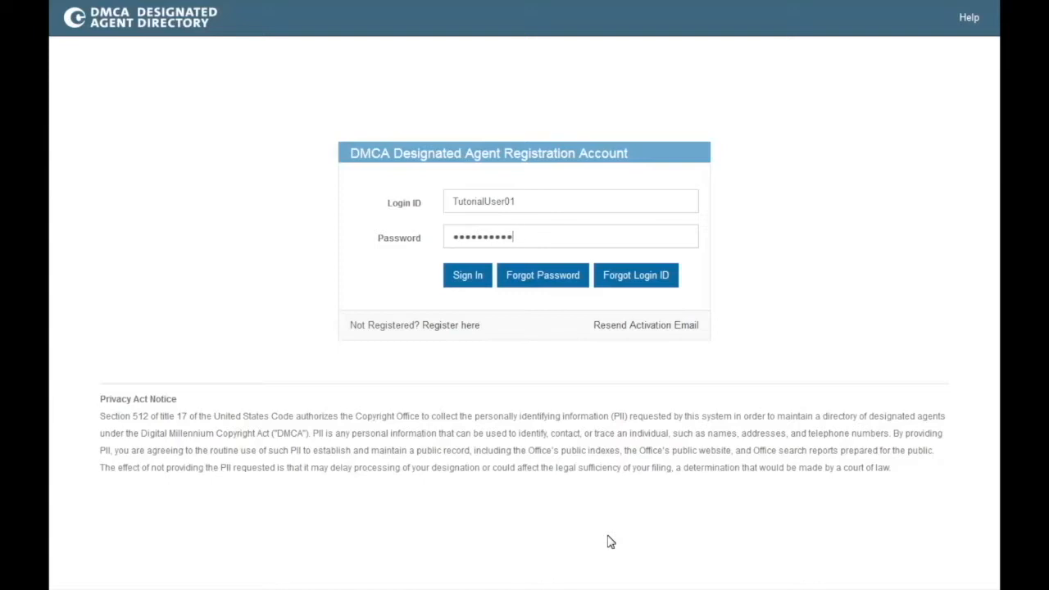
pyautogui.press('Return')
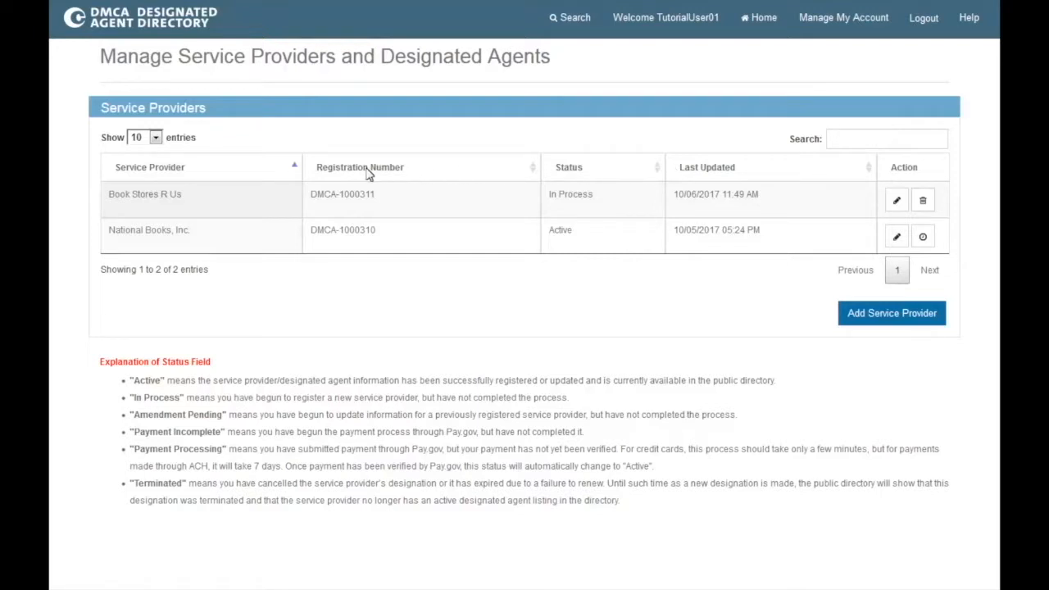
pyautogui.click(241, 178)
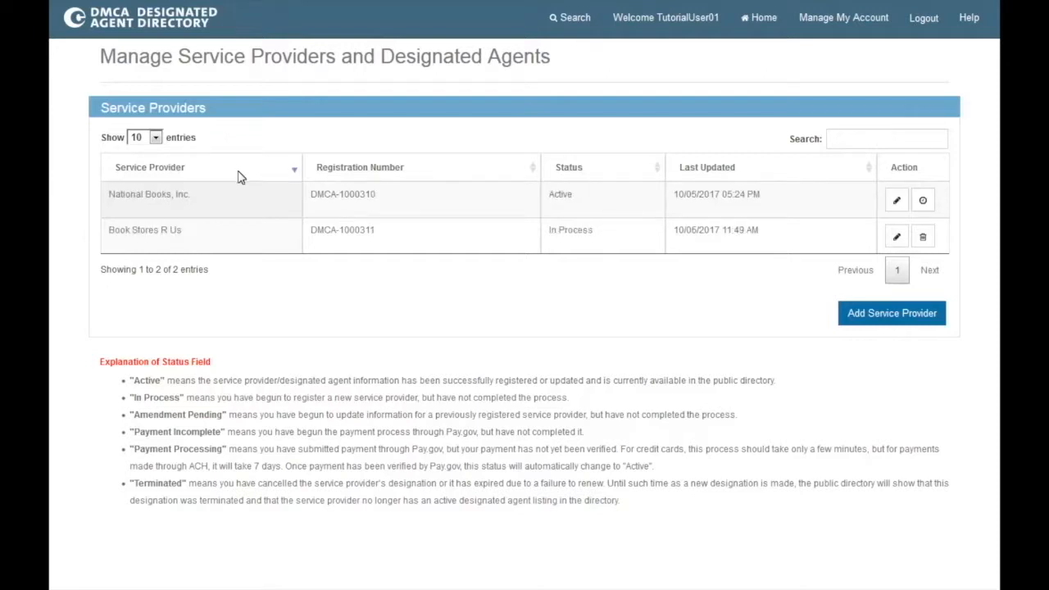
pyautogui.click(241, 177)
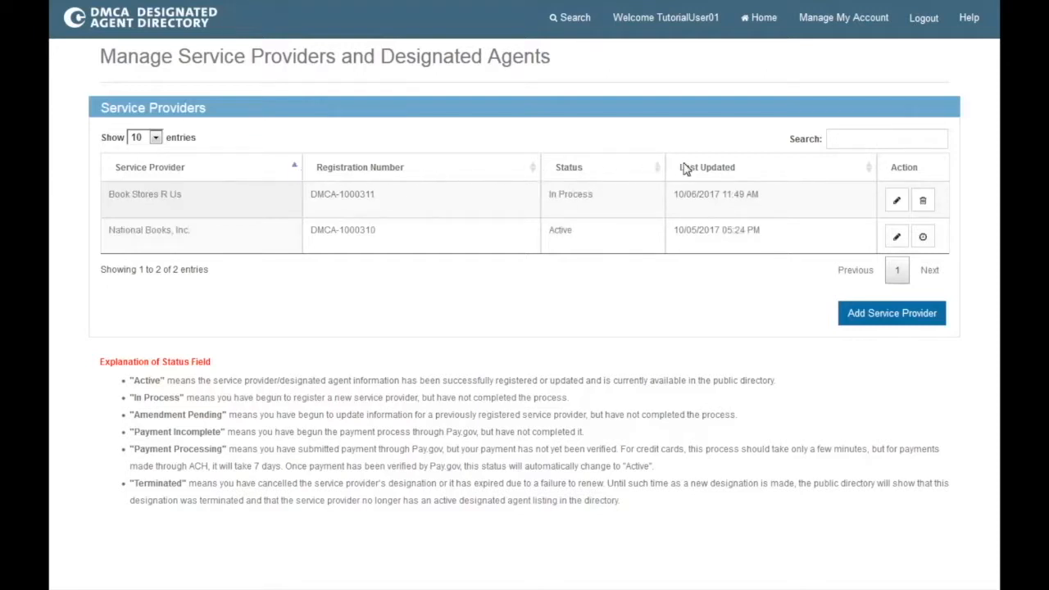
pyautogui.click(854, 140)
pyautogui.write('na')
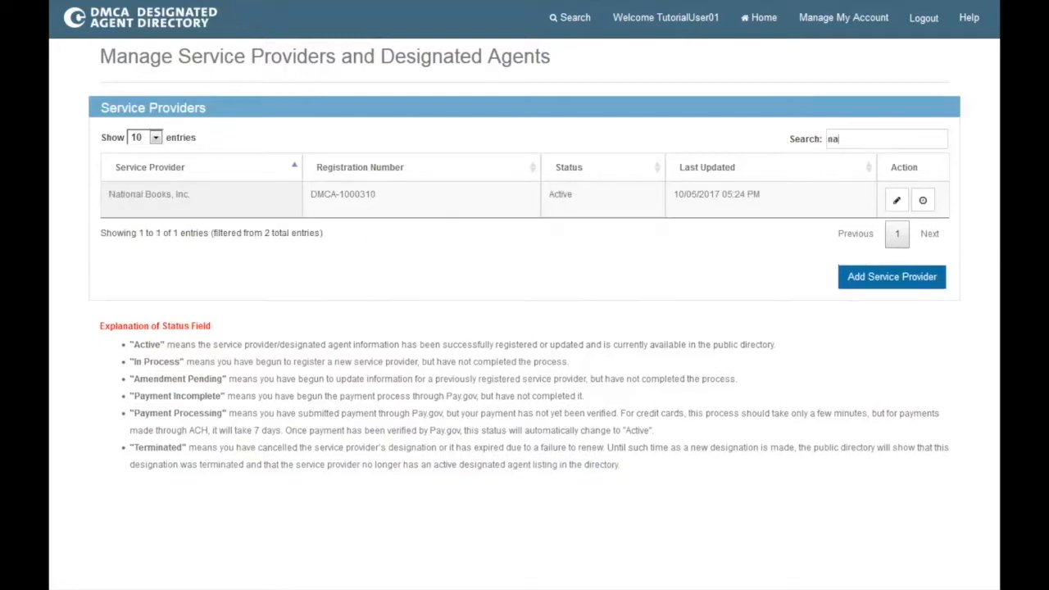
pyautogui.write('tional')
pyautogui.press('BackSpace')
pyautogui.press('BackSpace')
pyautogui.press('BackSpace')
pyautogui.press('BackSpace')
pyautogui.press('BackSpace')
pyautogui.press('BackSpace')
pyautogui.press('BackSpace')
pyautogui.press('BackSpace')
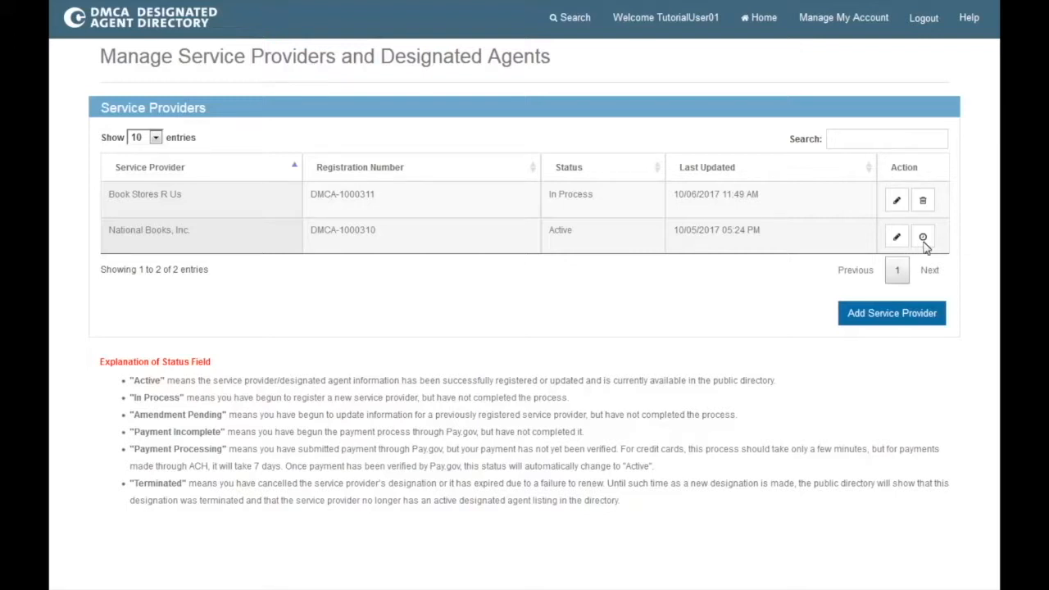
# Step: View National Books, Inc.'s designation history, briefly trying the alternate-names filter and period list
pyautogui.click(924, 239)
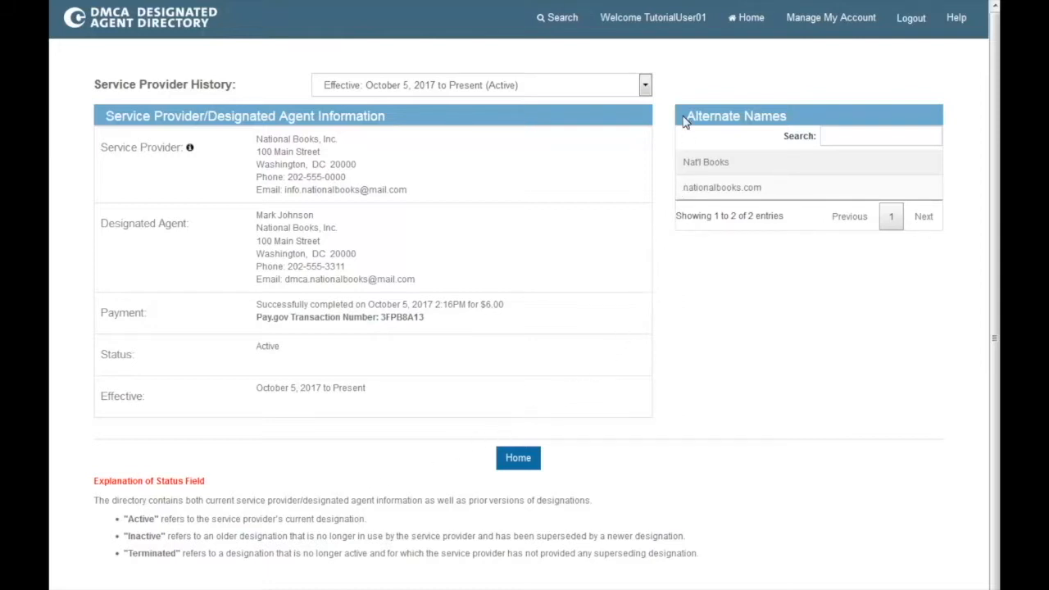
pyautogui.click(847, 141)
pyautogui.write('national')
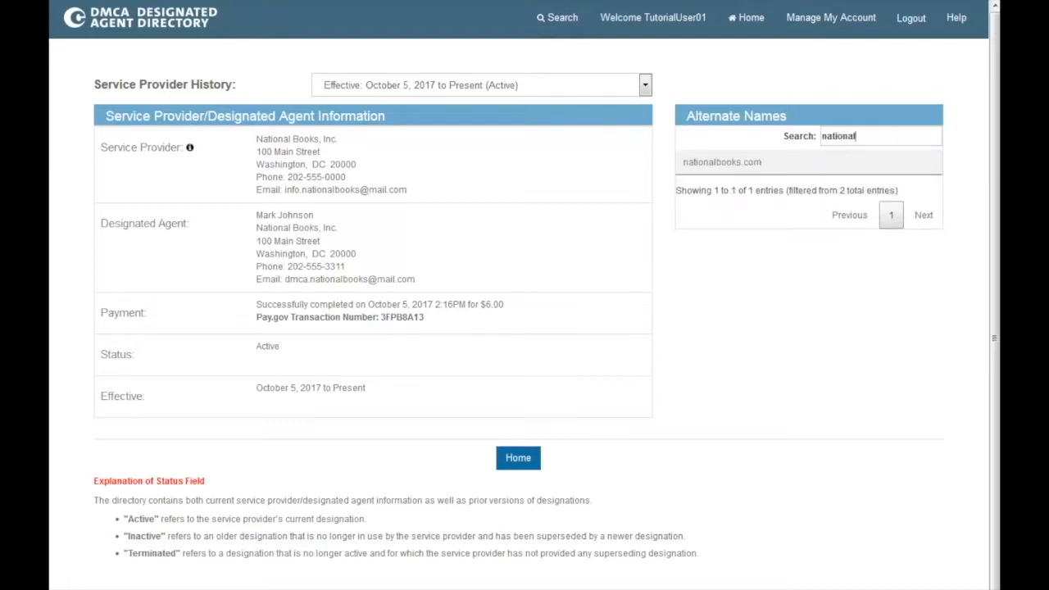
pyautogui.press('BackSpace')
pyautogui.press('BackSpace')
pyautogui.press('BackSpace')
pyautogui.press('BackSpace')
pyautogui.press('BackSpace')
pyautogui.press('BackSpace')
pyautogui.press('BackSpace')
pyautogui.press('BackSpace')
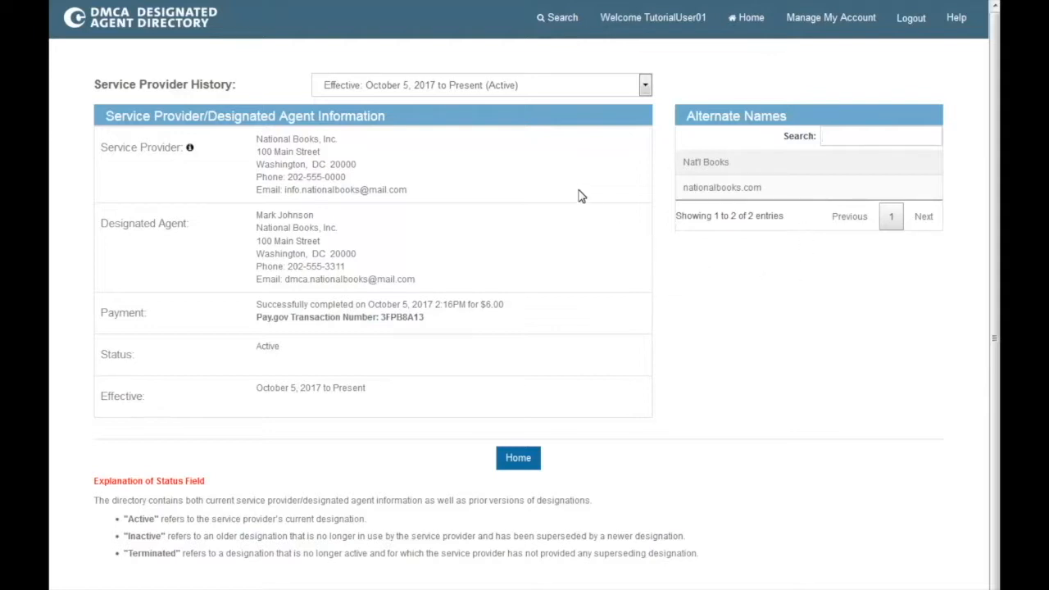
pyautogui.click(548, 87)
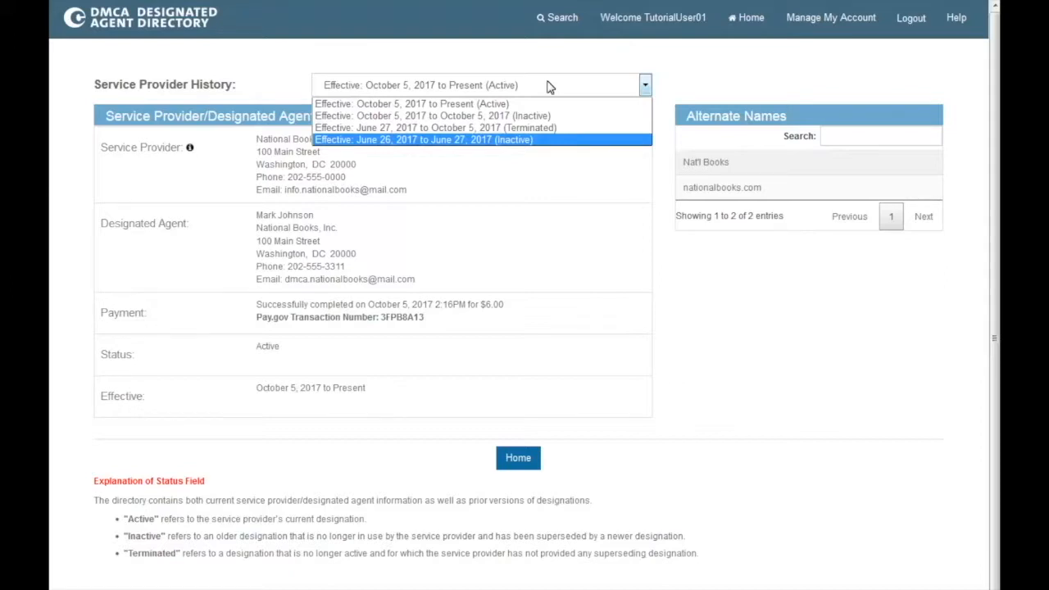
pyautogui.click(688, 288)
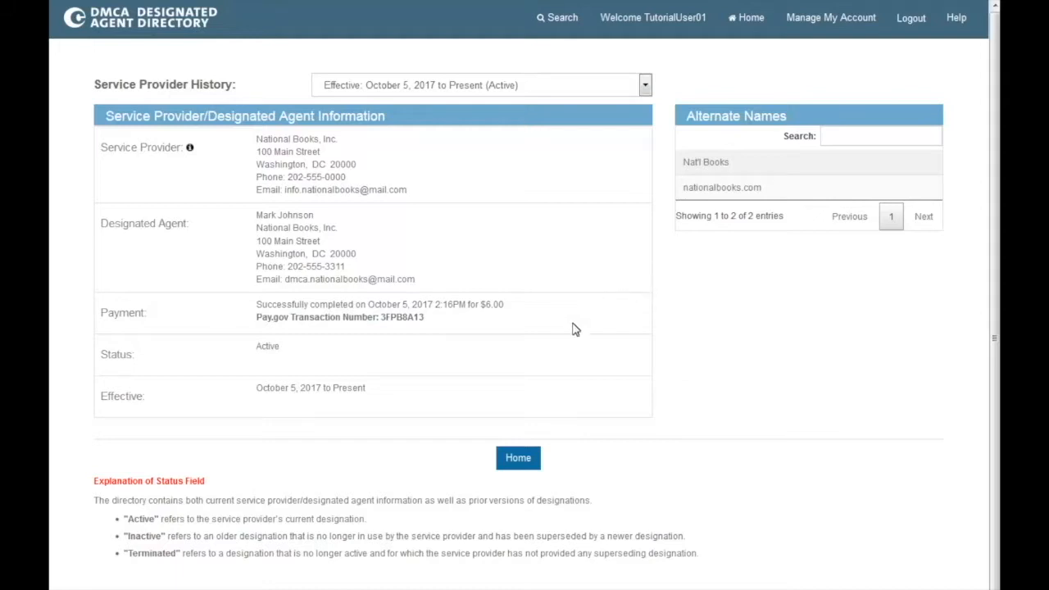
# Step: Go Home to the Manage Service Providers and Designated Agents page
pyautogui.click(534, 457)
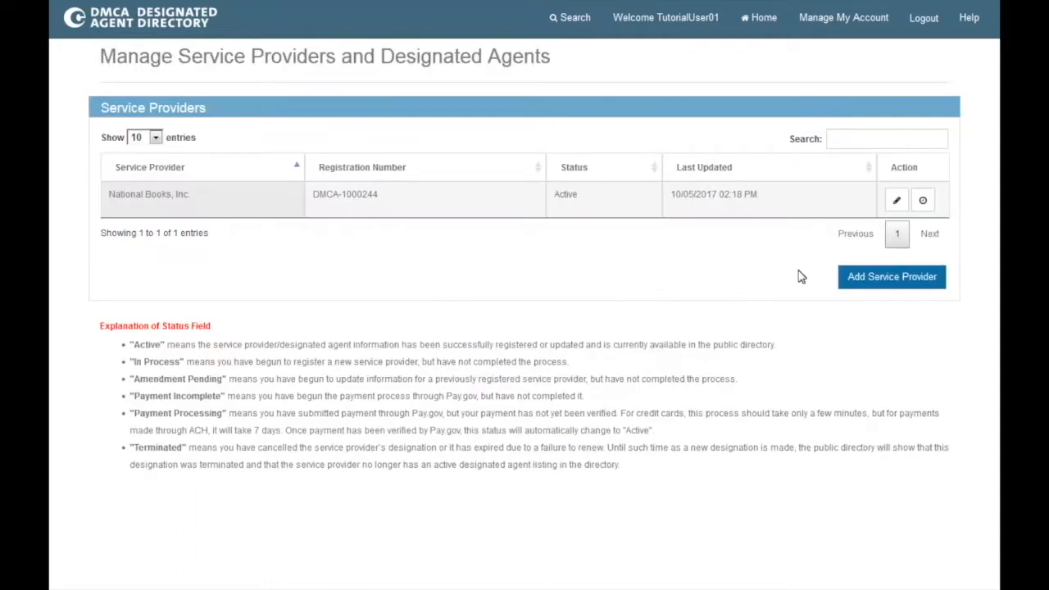
pyautogui.click(897, 203)
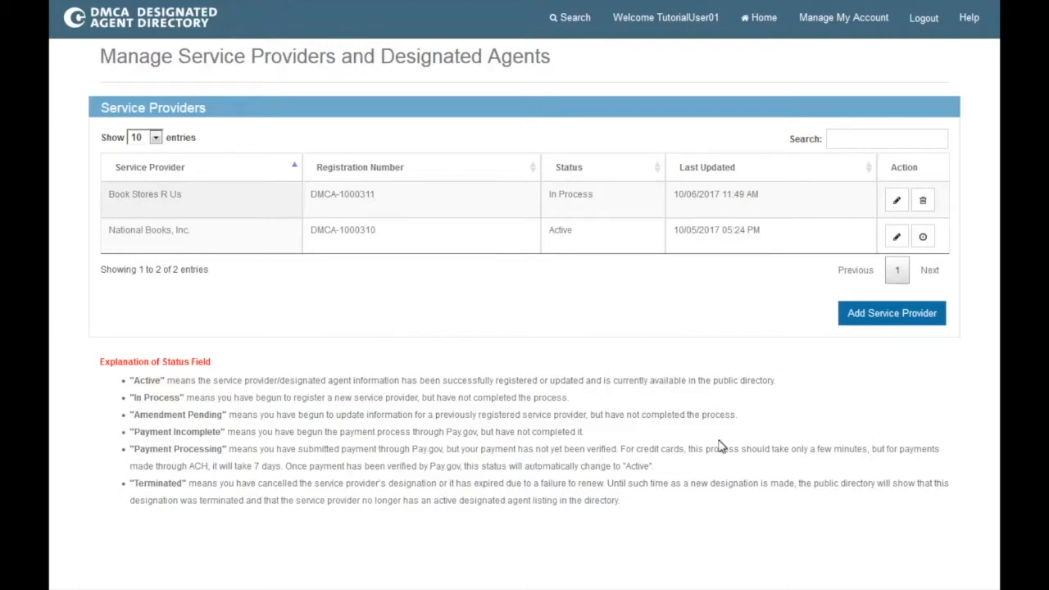
# Step: Delete the in-process Book Stores R Us designation, then open National Books, Inc.'s summary
pyautogui.click(925, 201)
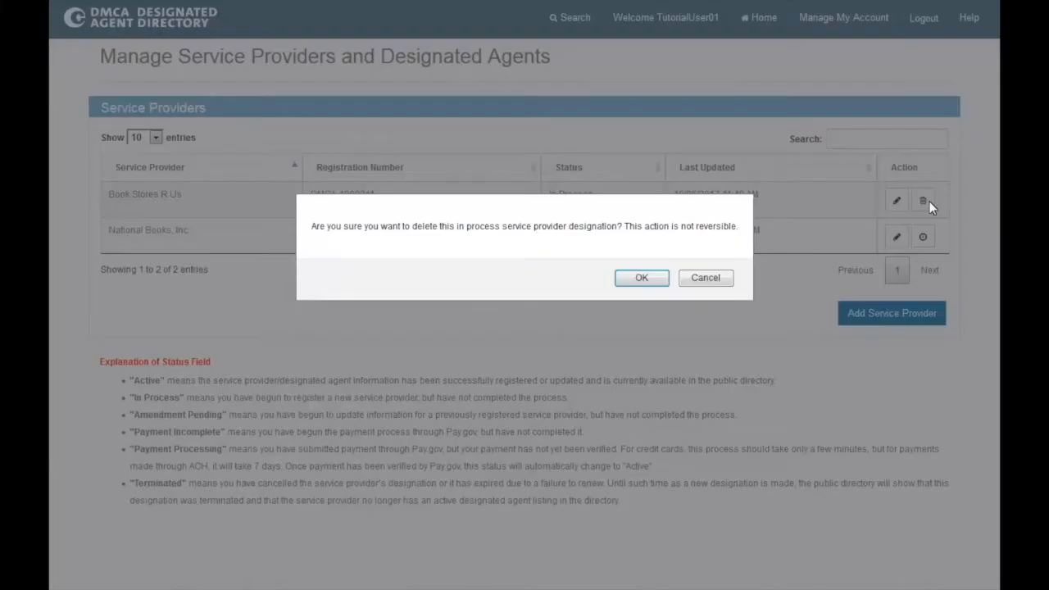
pyautogui.click(642, 279)
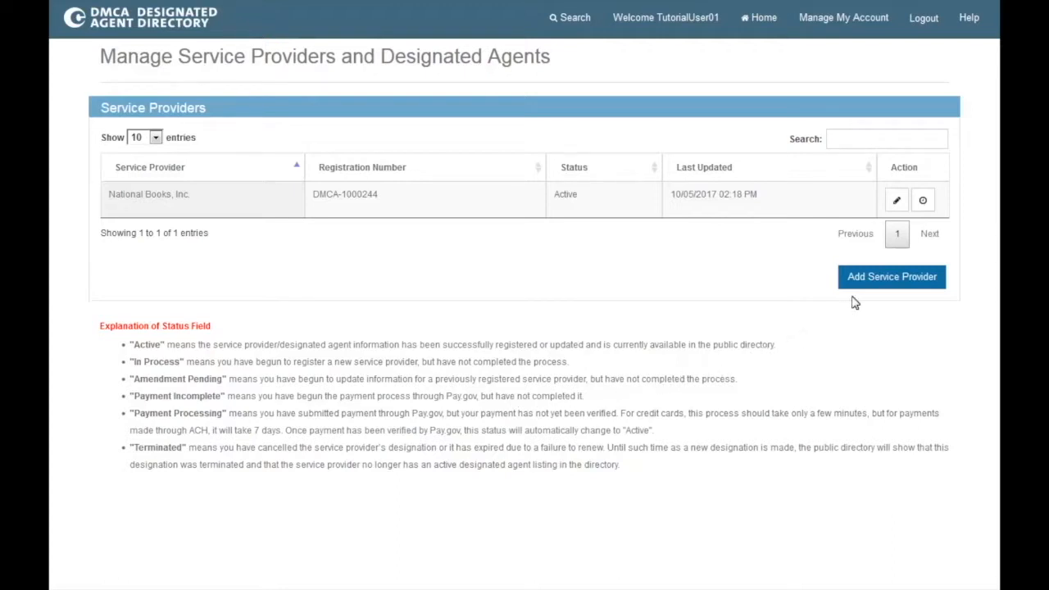
pyautogui.click(896, 200)
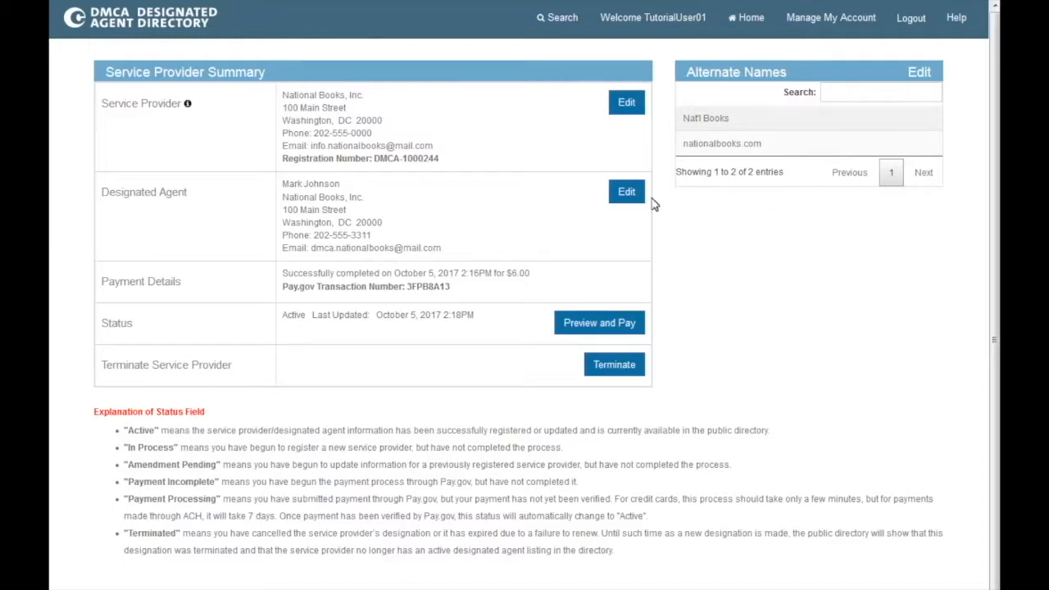
# Step: Edit the designated agent details, replacing the agent name with the new agent's full name
pyautogui.click(627, 191)
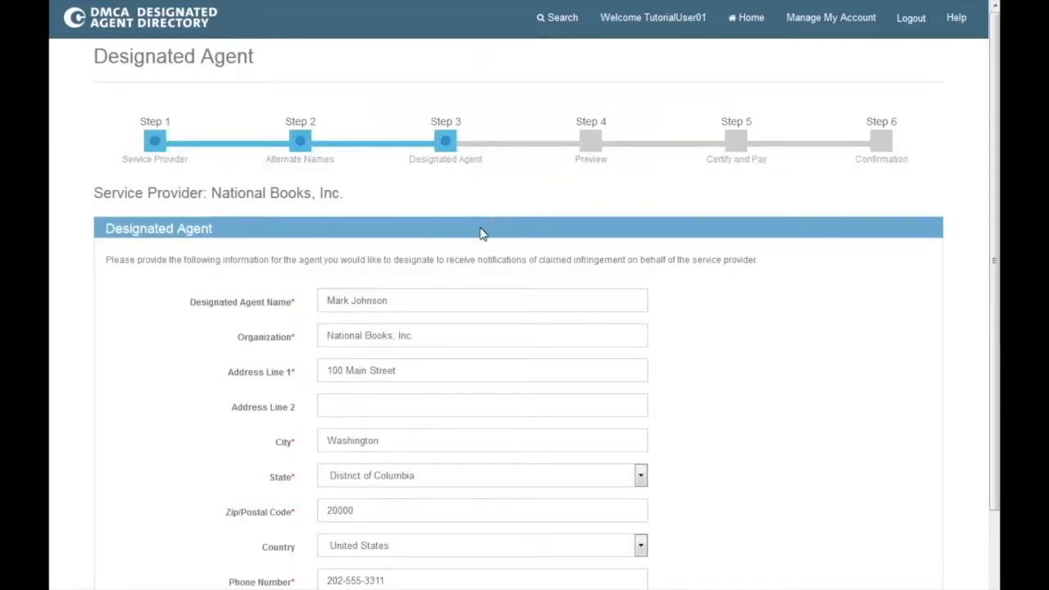
pyautogui.tripleClick(456, 299)
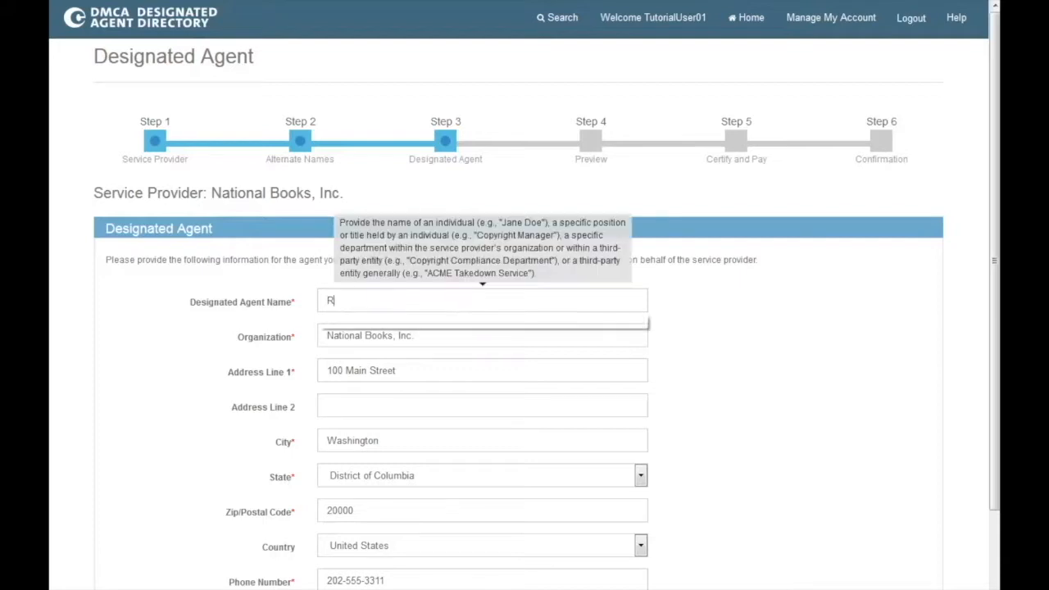
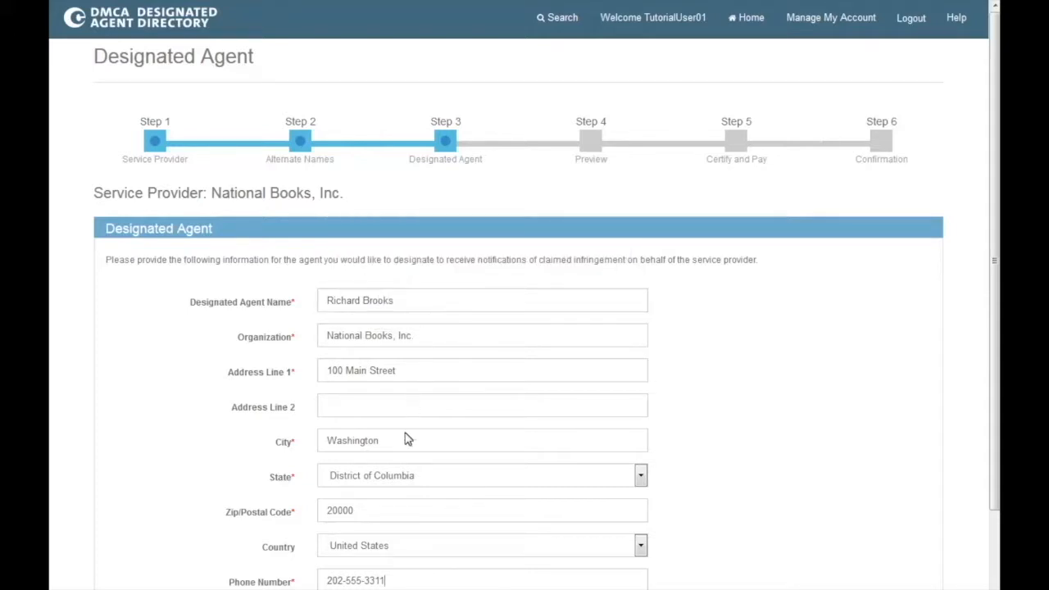
# Step: Update the last digits of the agent's phone number and go back to Alternate Names
pyautogui.press('BackSpace')
pyautogui.press('BackSpace')
pyautogui.write('22')
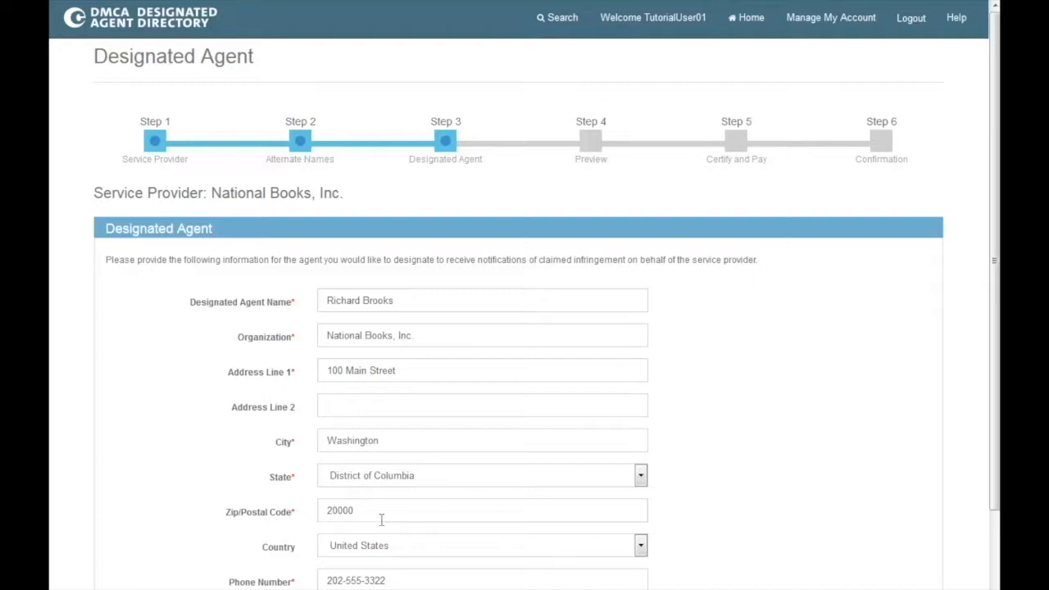
pyautogui.scroll(-3, 381, 520)
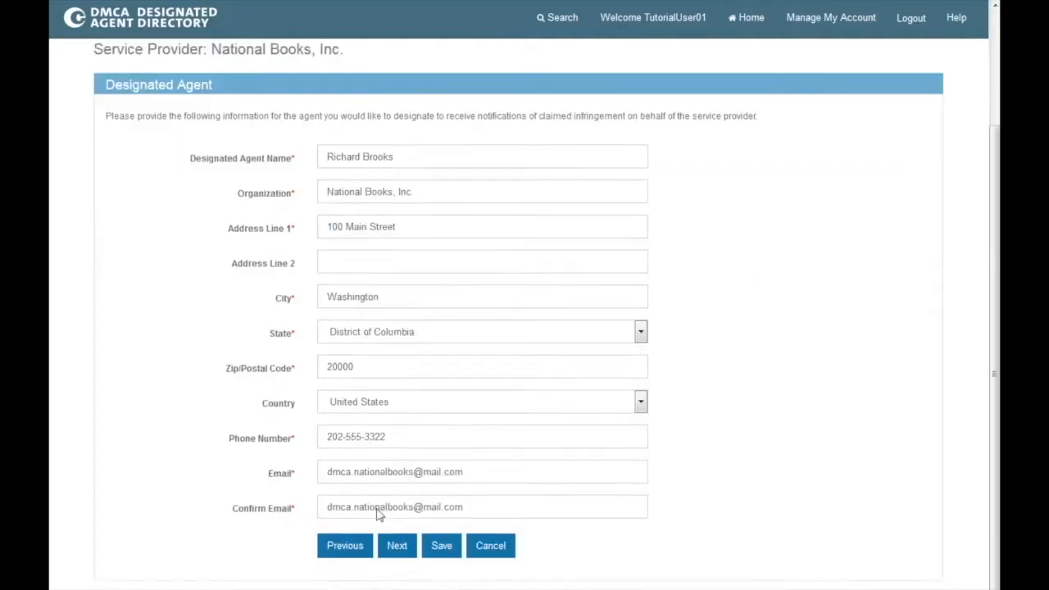
pyautogui.click(358, 493)
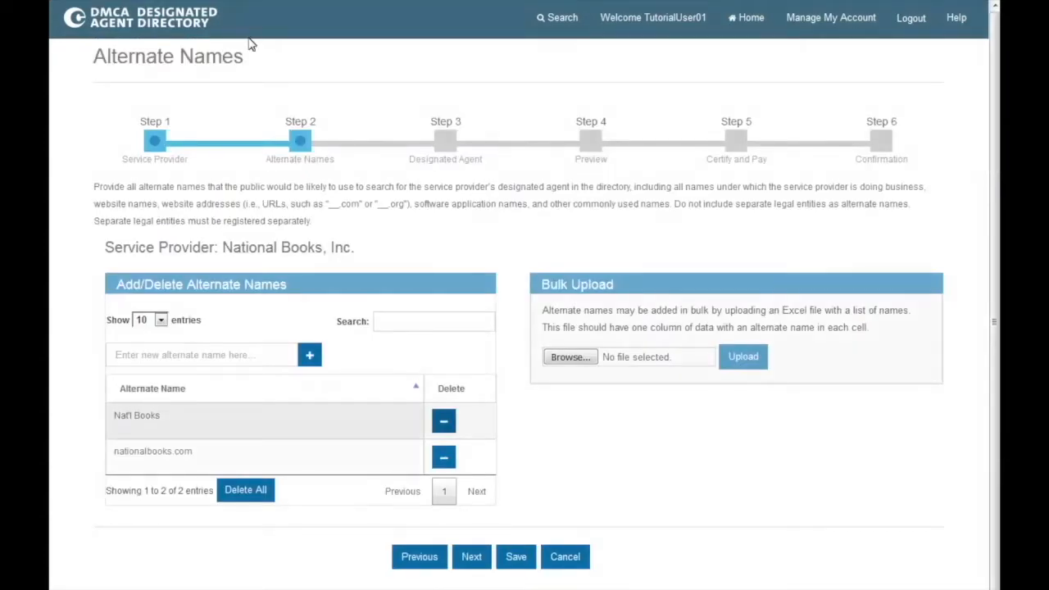
# Step: Delete the Nat'l Books and nationalbooks.com alternate names and continue to Step 3
pyautogui.click(442, 423)
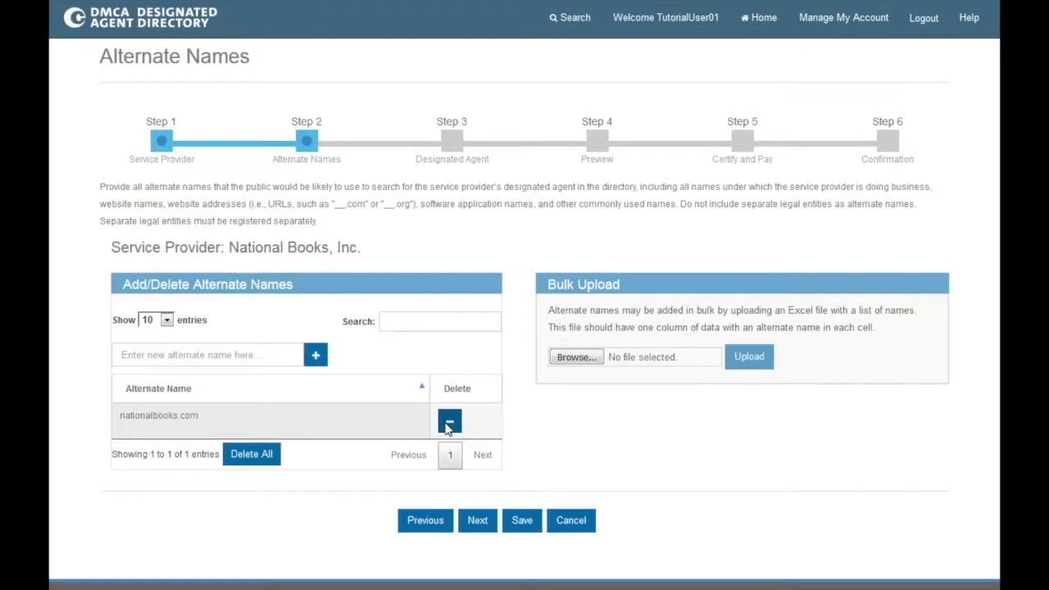
pyautogui.click(448, 423)
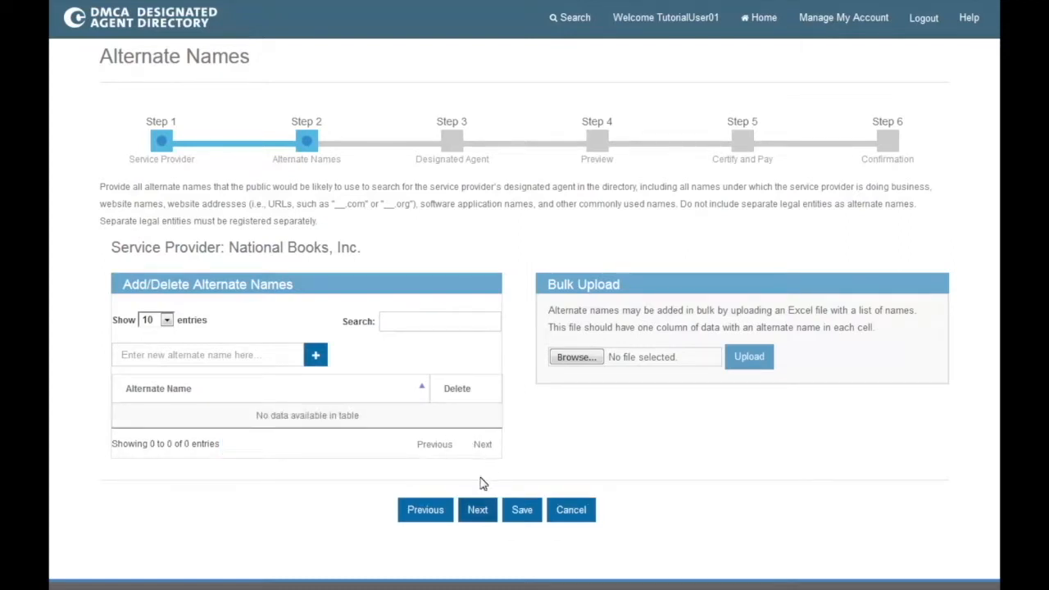
pyautogui.click(478, 510)
pyautogui.scroll(-3, 476, 508)
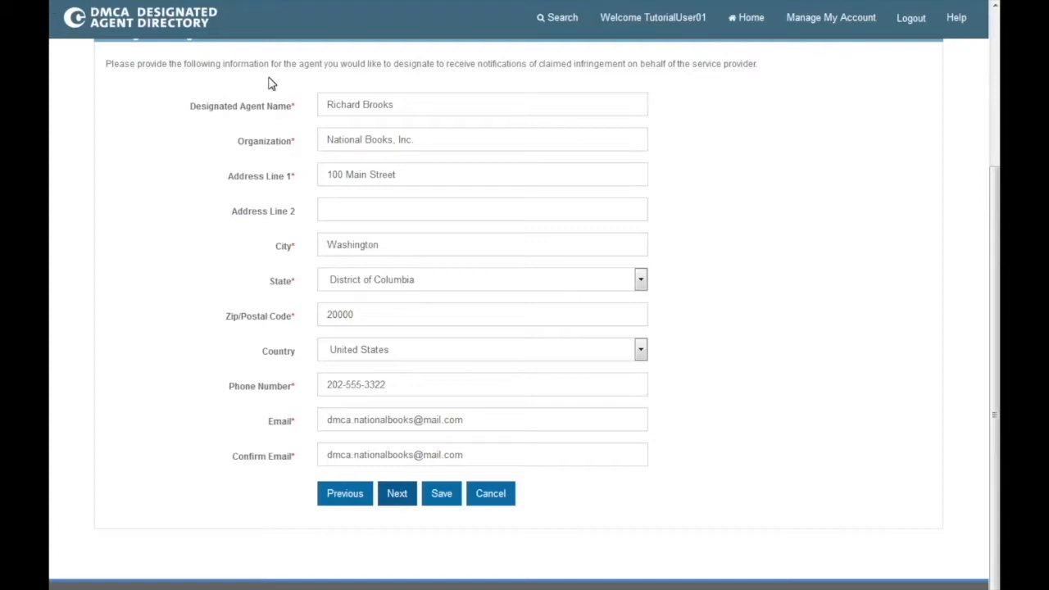
# Step: Advance past Designated Agent and Preview, confirming all information was reviewed
pyautogui.click(398, 494)
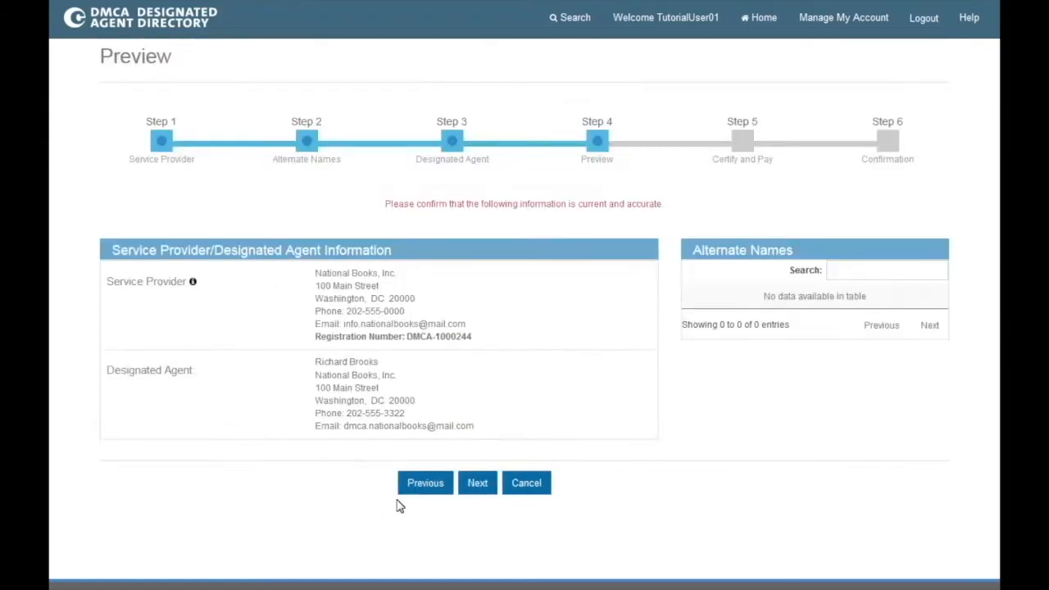
pyautogui.click(475, 484)
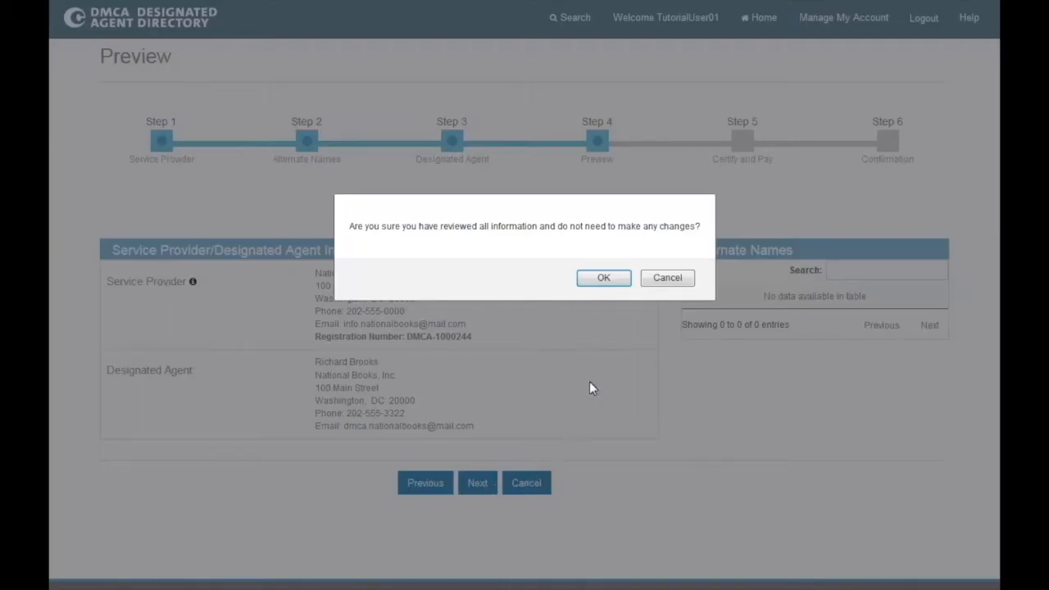
pyautogui.click(603, 280)
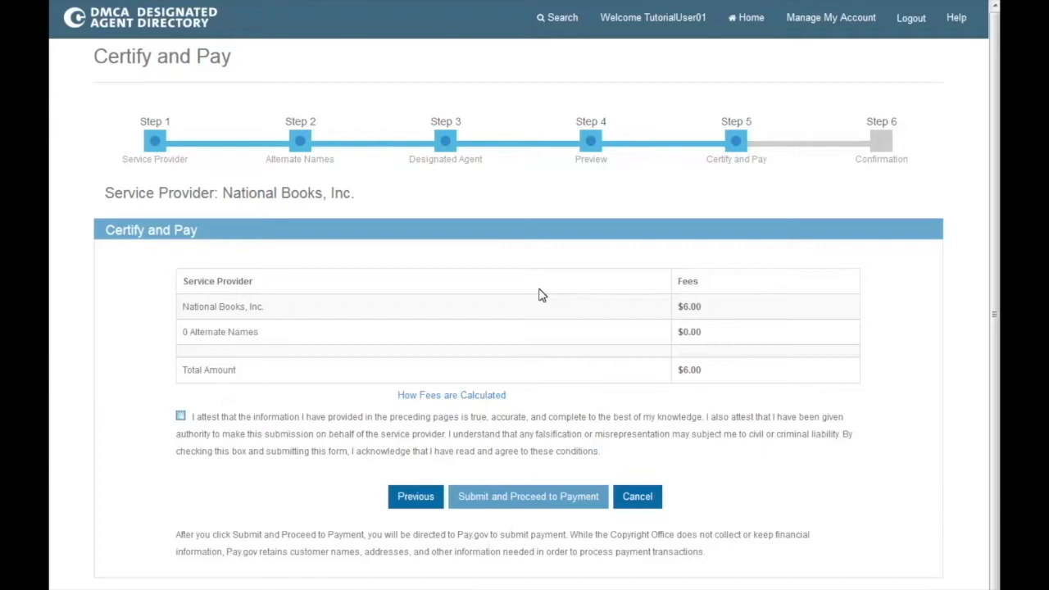
# Step: Check the fee explanation, tick the accuracy attestation, and submit to continue to Pay.gov
pyautogui.click(498, 397)
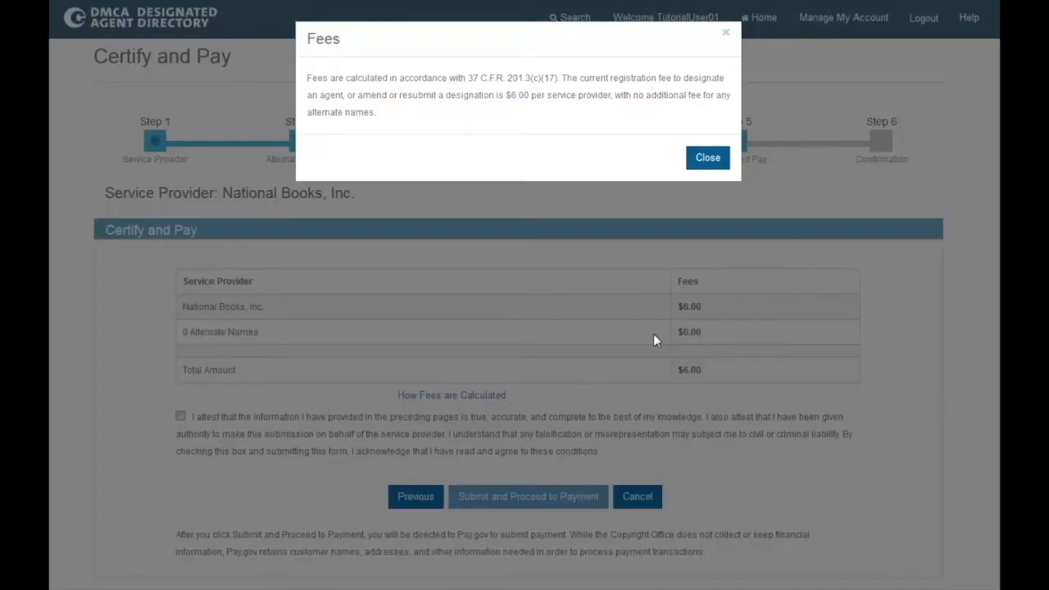
pyautogui.click(706, 165)
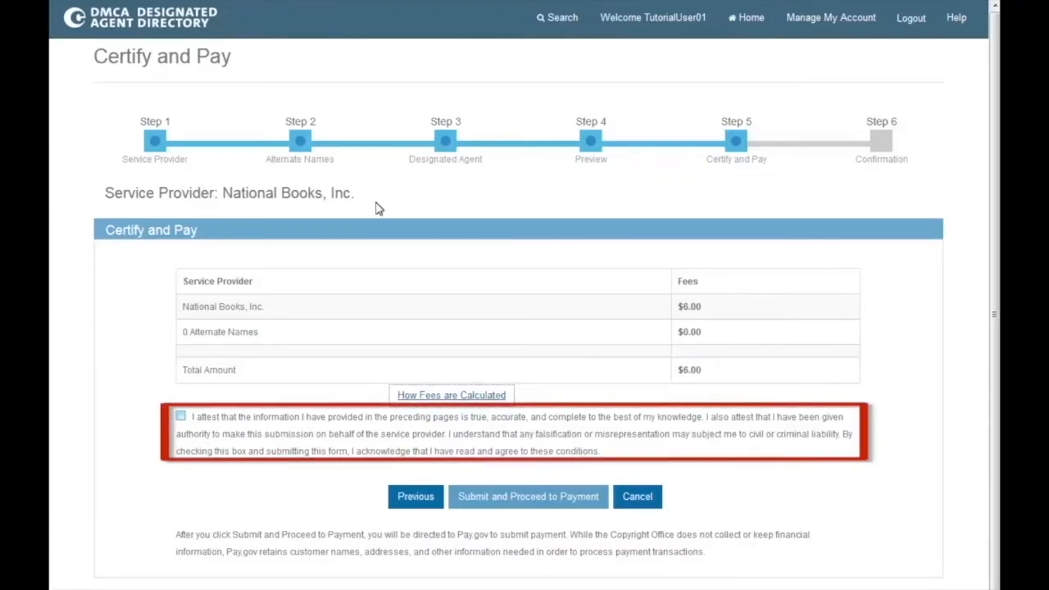
pyautogui.click(180, 416)
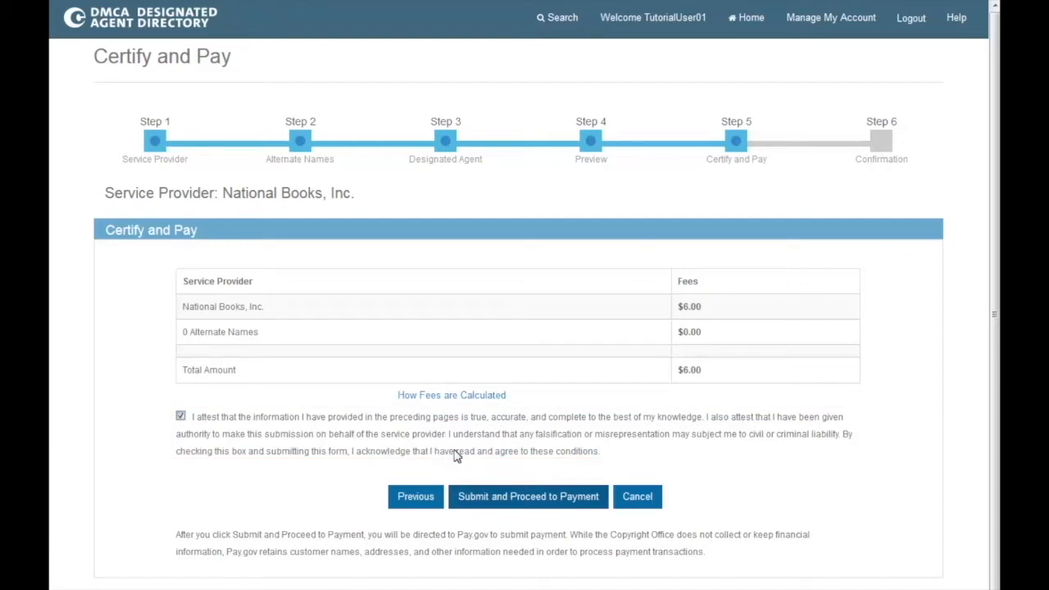
pyautogui.click(490, 496)
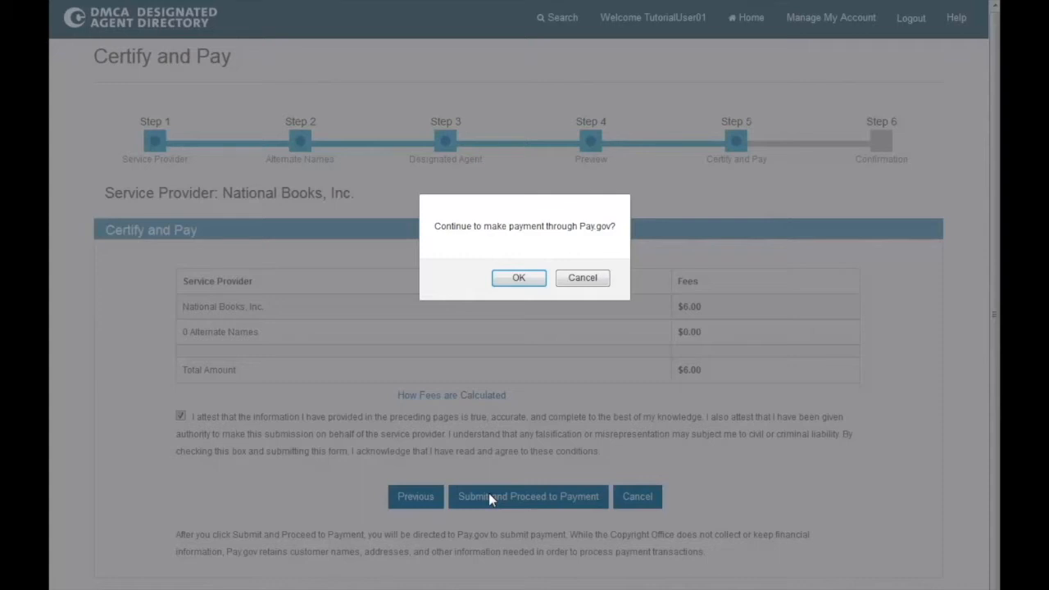
pyautogui.click(516, 277)
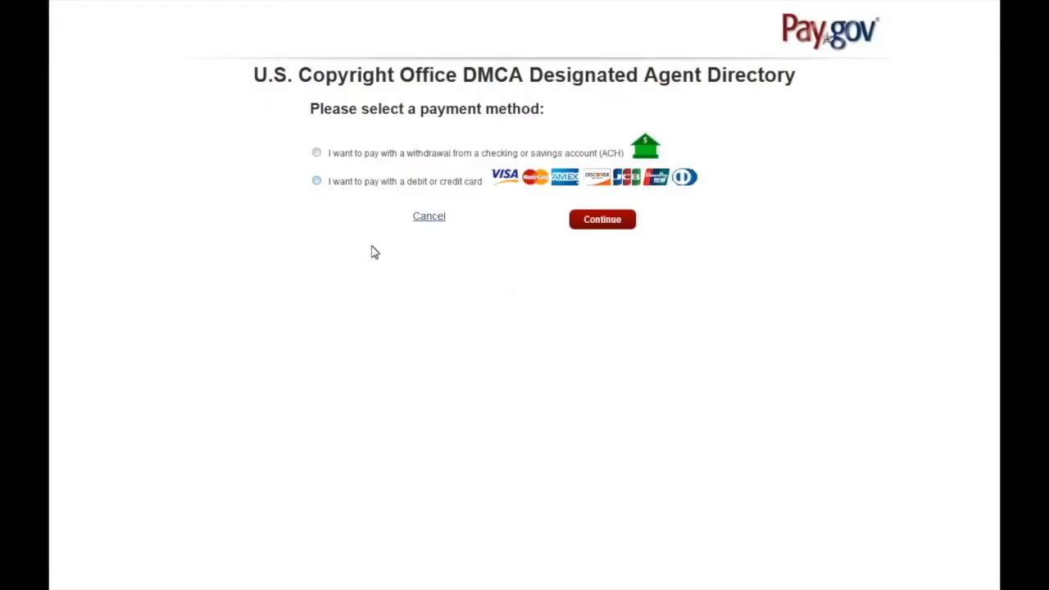
# Step: Choose debit or credit card as the Pay.gov payment method and continue
pyautogui.click(323, 155)
pyautogui.click(352, 184)
pyautogui.click(622, 222)
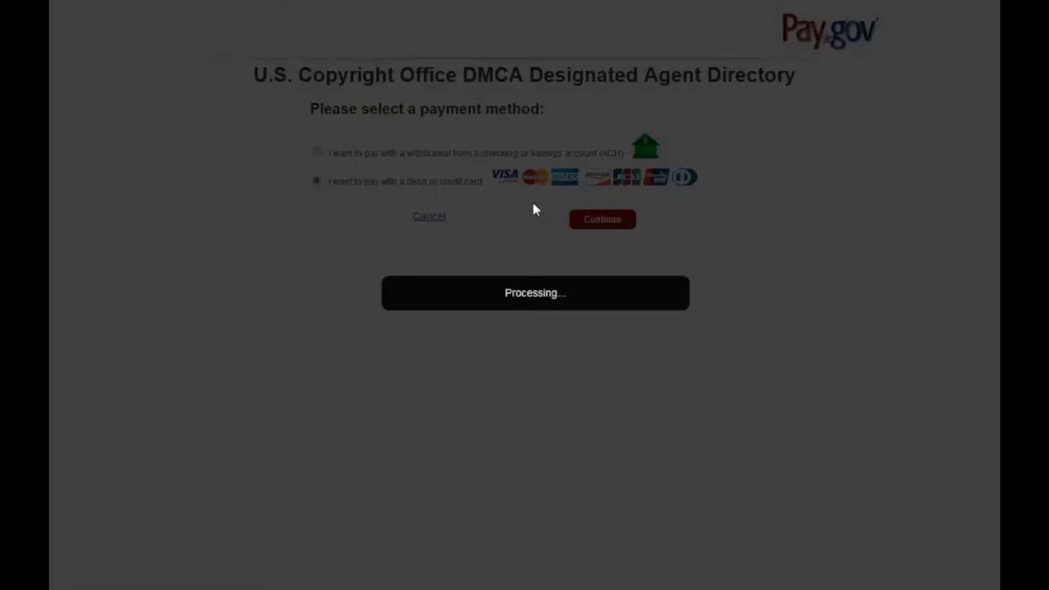
# Step: Fill in the United States billing address, including street, city, state and ZIP code
pyautogui.click(533, 202)
pyautogui.write('United States')
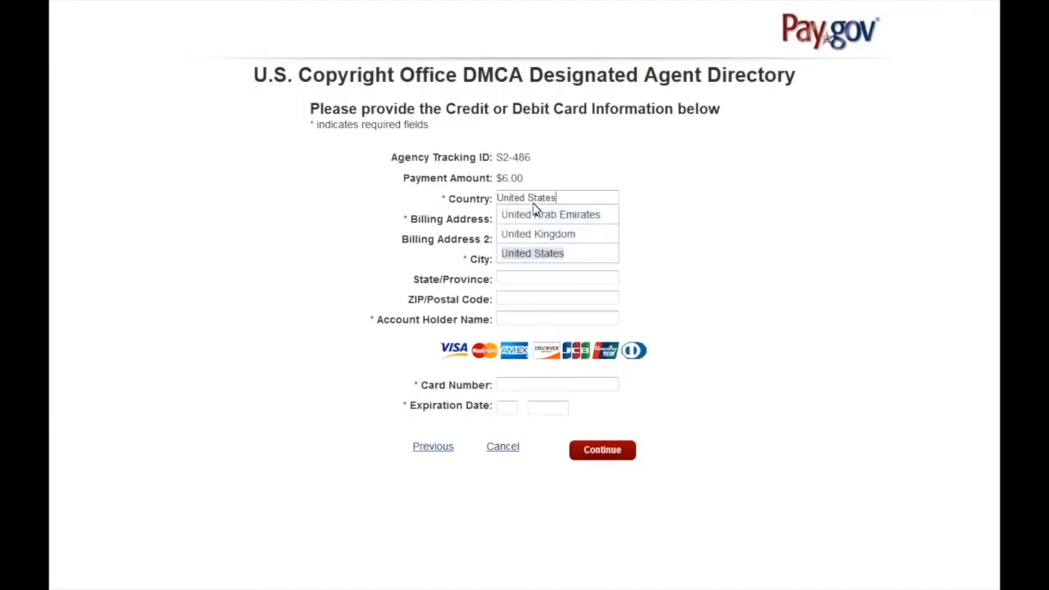
pyautogui.press('Tab')
pyautogui.write('10')
pyautogui.press('Down')
pyautogui.press('Return')
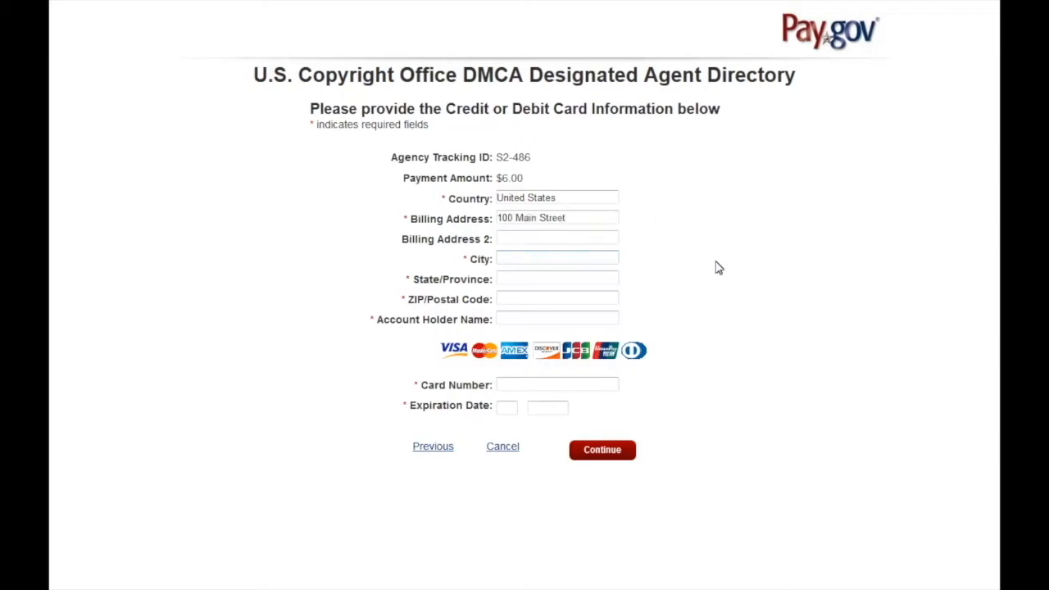
pyautogui.click(596, 261)
pyautogui.write('Wa')
pyautogui.press('Return')
pyautogui.press('Tab')
pyautogui.write('di')
pyautogui.press('Down')
pyautogui.press('Return')
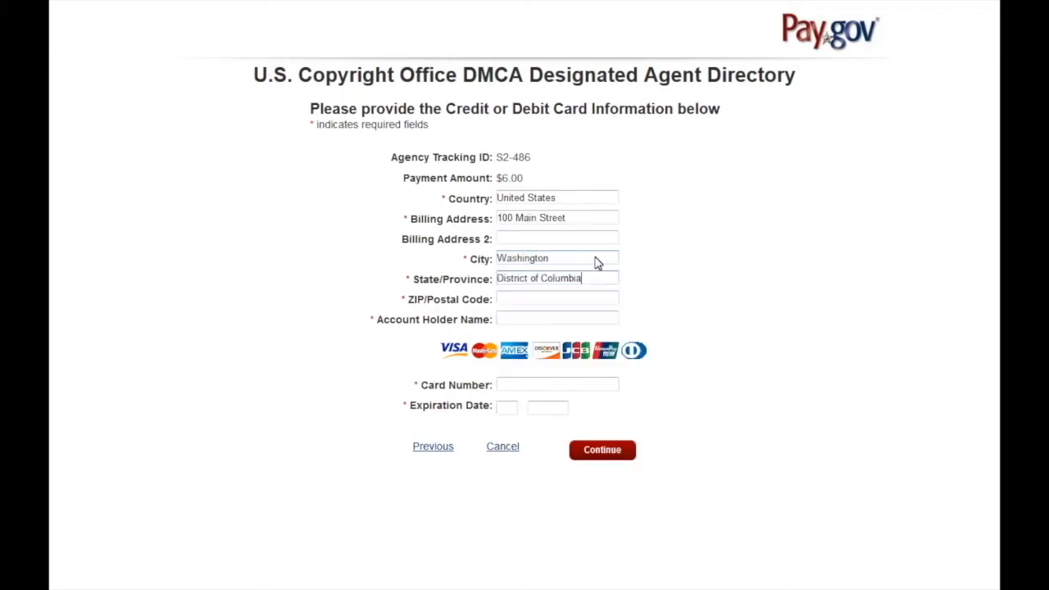
pyautogui.press('Tab')
pyautogui.write('20000')
# Step: Enter the account holder's name, the card number and the 10/2020 expiry, then continue to review
pyautogui.press('Tab')
pyautogui.write('Ric')
pyautogui.press('Down')
pyautogui.press('Return')
pyautogui.press('Tab')
pyautogui.write('4111111111111111')
pyautogui.press('Tab')
pyautogui.write('10')
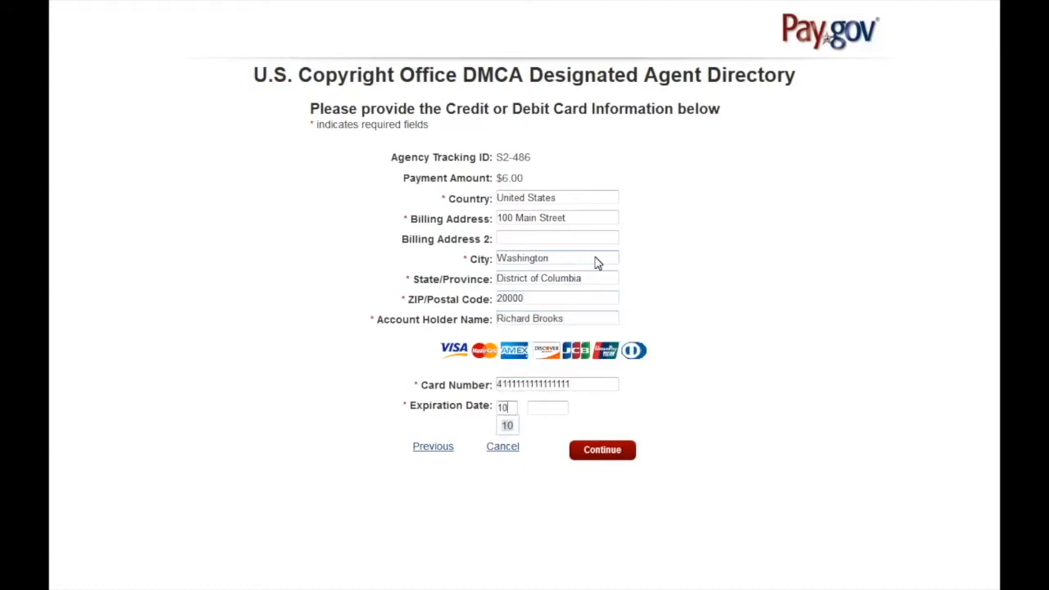
pyautogui.press('Tab')
pyautogui.write('2020')
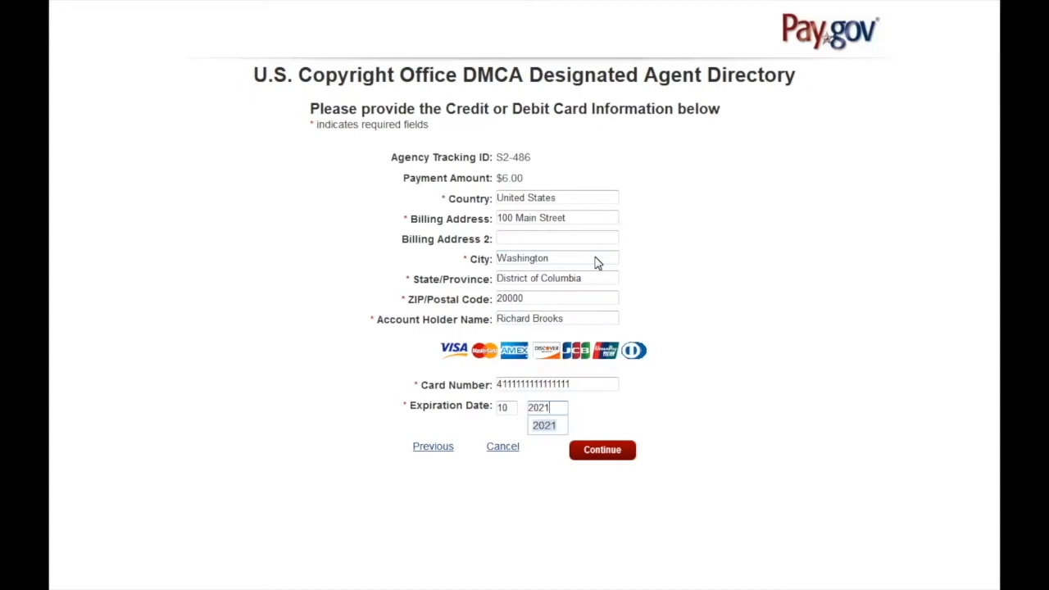
pyautogui.click(614, 450)
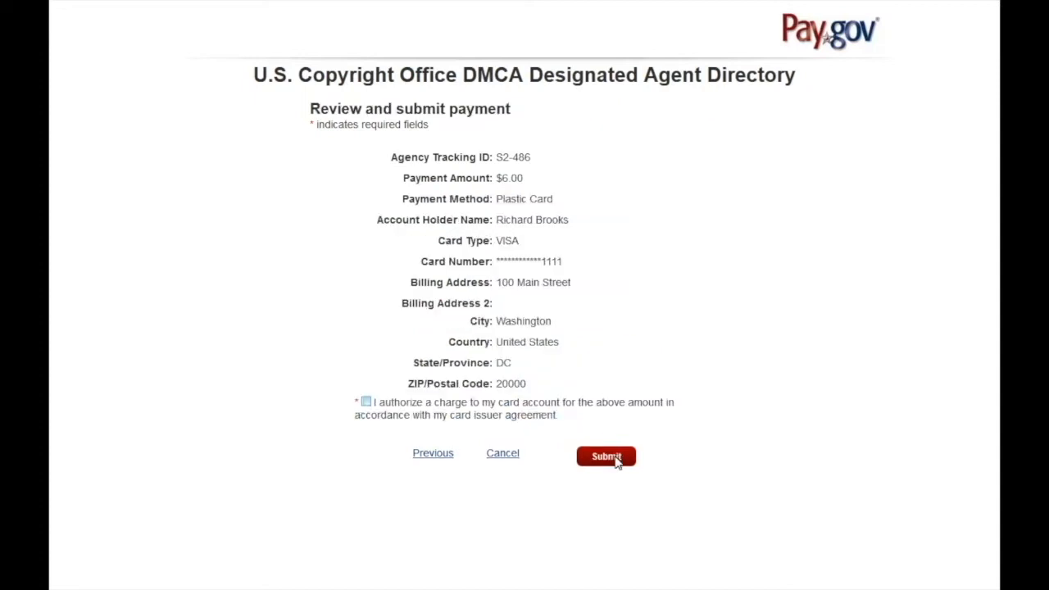
# Step: Authorize the $6.00 card charge and submit the payment
pyautogui.click(435, 413)
pyautogui.click(599, 459)
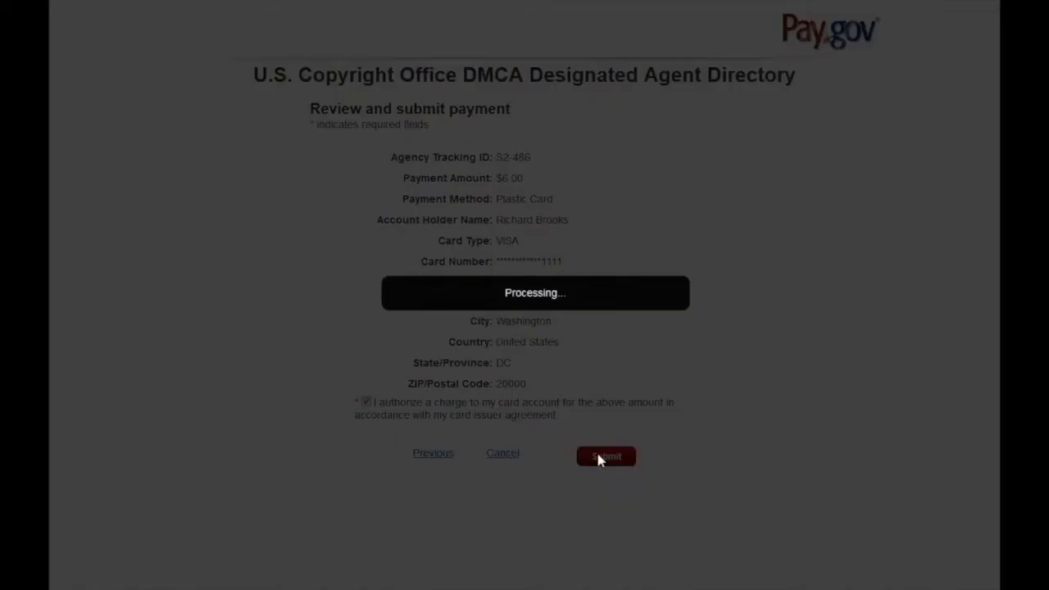